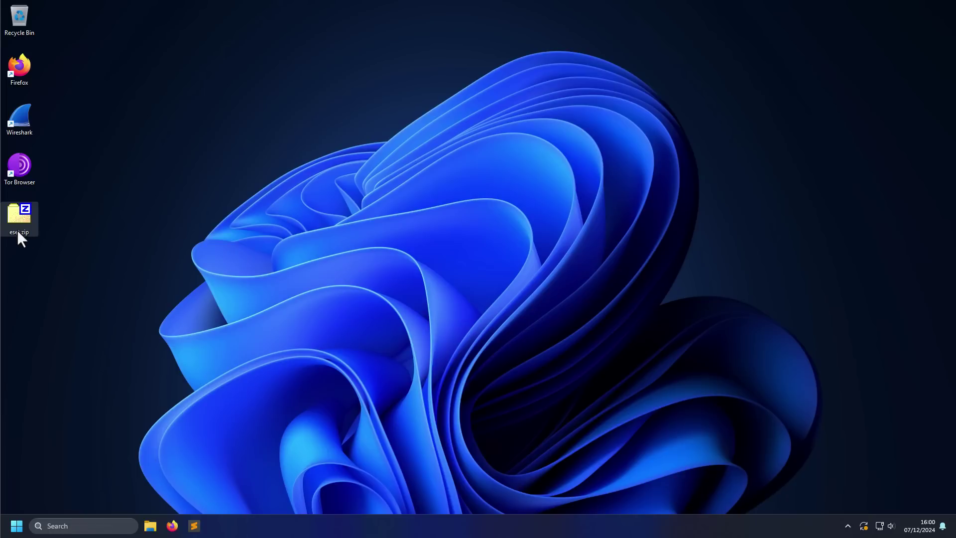
- Extract the four egui DLLs and Setup.exe from eset.zip onto the desktop with 7-Zip
double_click(24, 233)
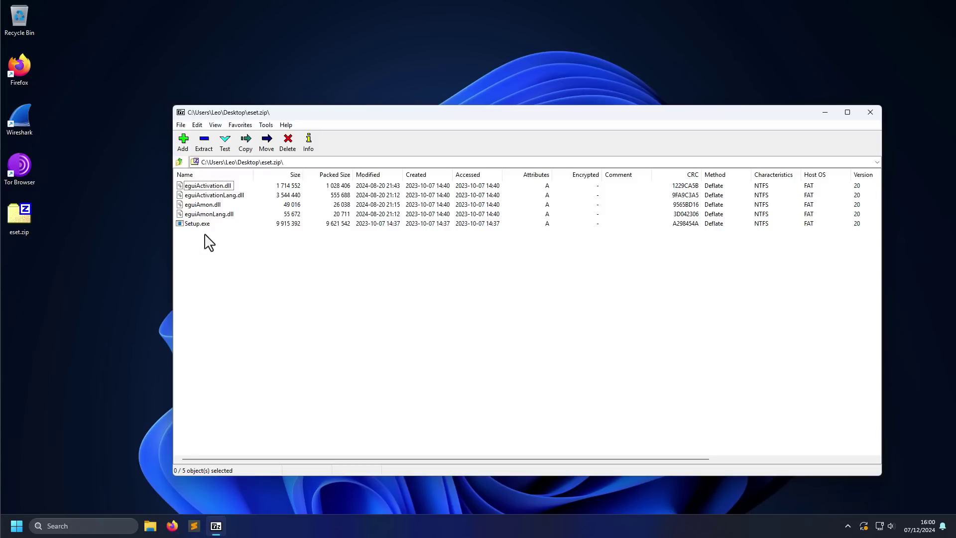
drag(209, 242, 193, 181)
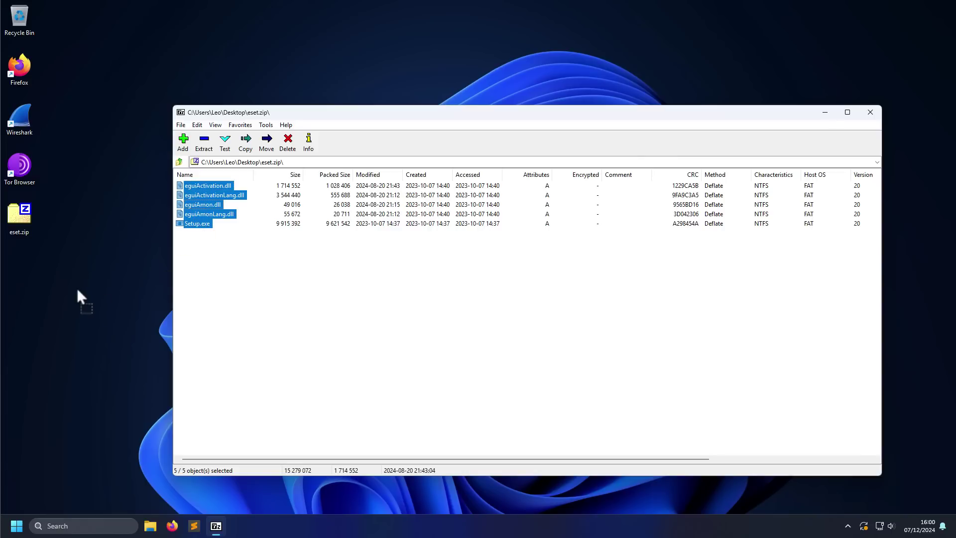
drag(77, 287, 76, 286)
key(alt+F4)
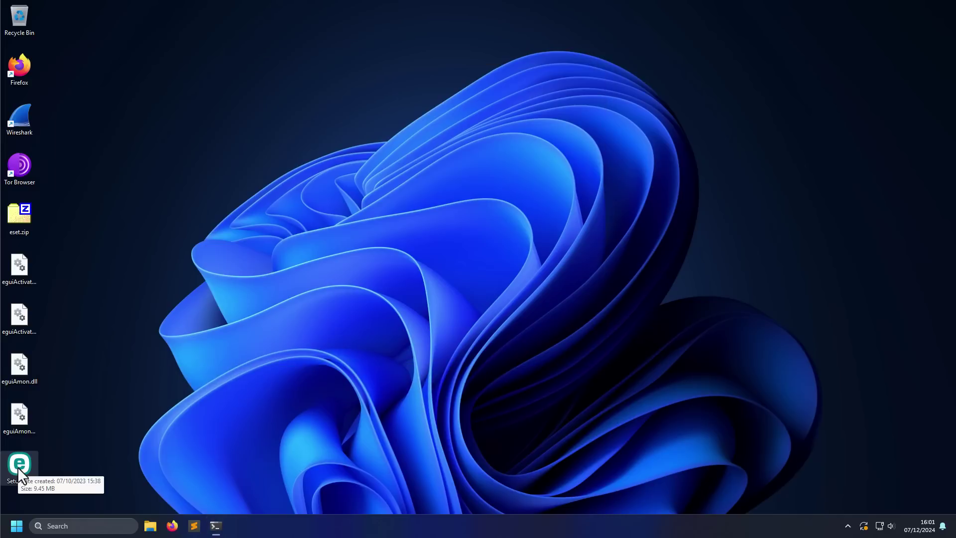
- Move the five extracted files into their own desktop column, with Setup.exe on top
drag(17, 467, 80, 465)
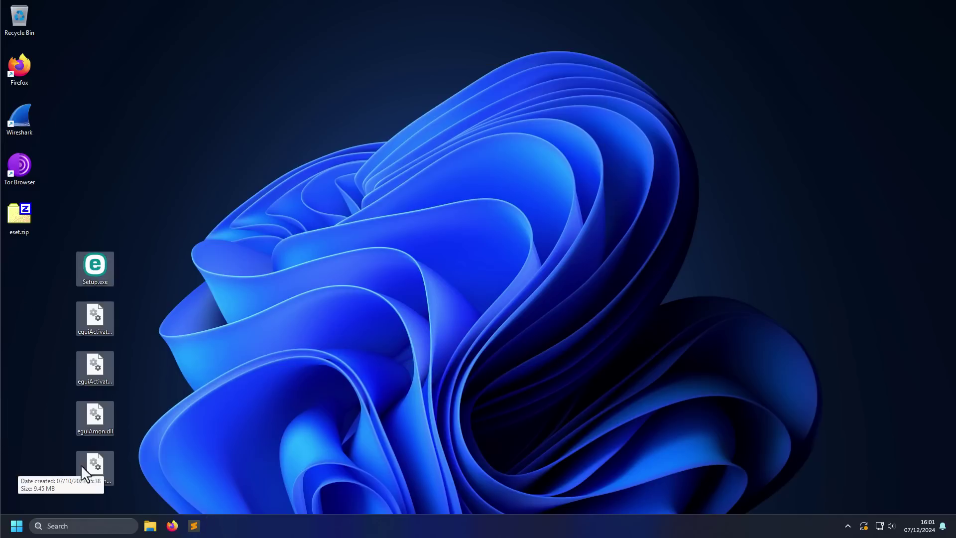
- Close the enlarged email image and highlight 'digitally signed by ESET's' in the ZIP archive paragraph
click(374, 428)
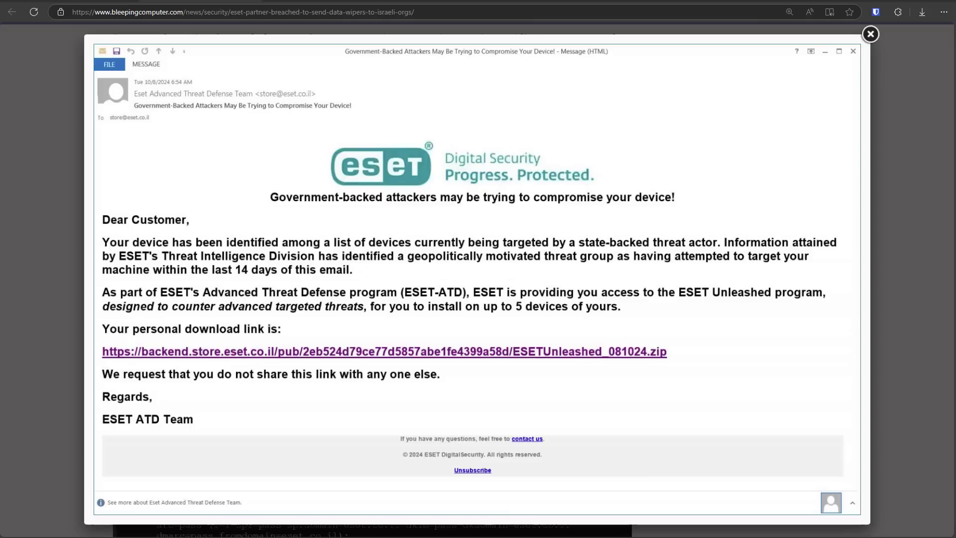
click(260, 28)
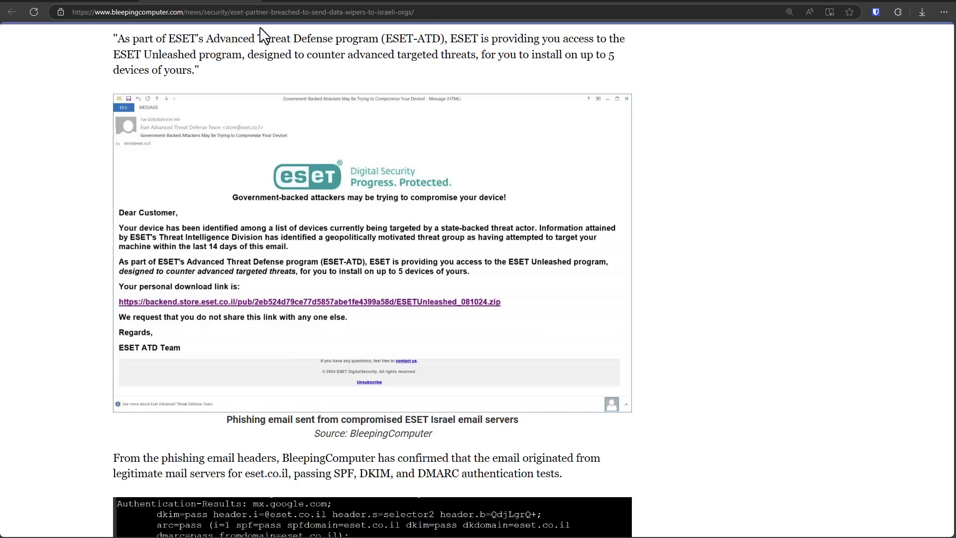
scroll(262, 36, down, 7)
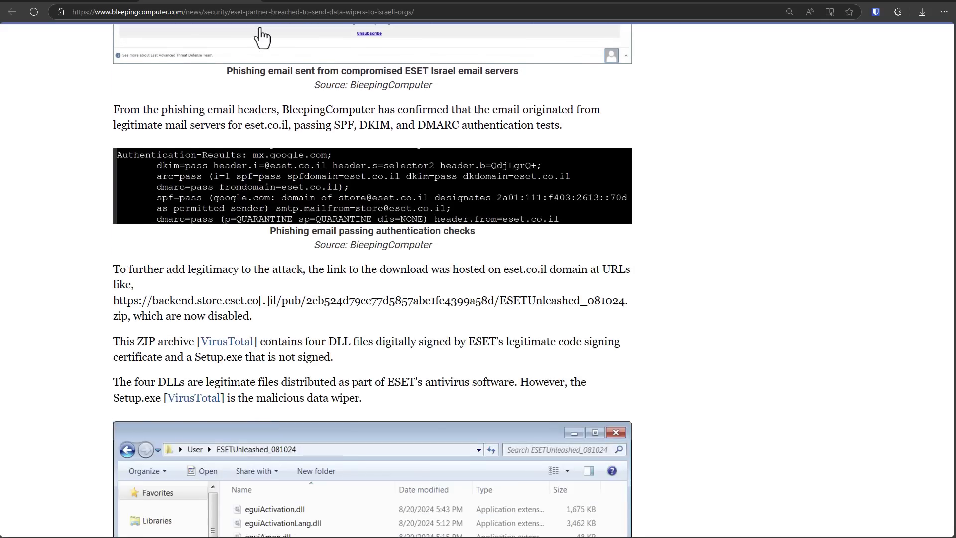
scroll(219, 349, down, 1)
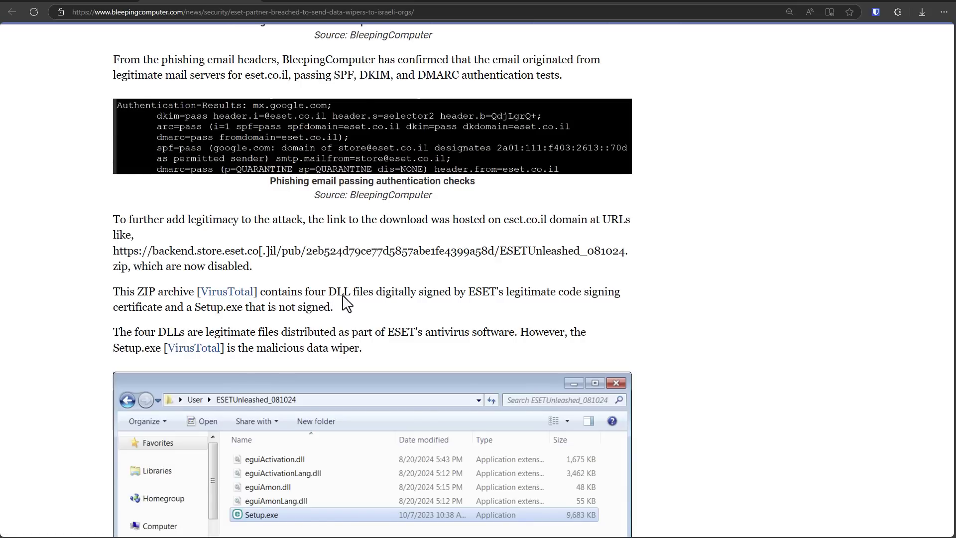
drag(376, 291, 504, 291)
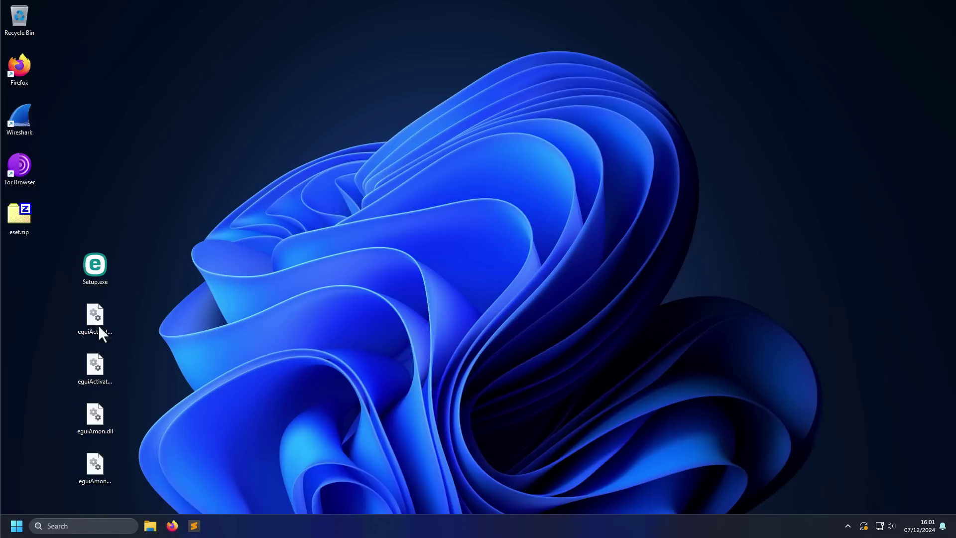
- Inspect eguiActivation.dll's Digital Signatures, confirming two ESET sha256 signers, and close the dialog
click(90, 311)
right_click(97, 316)
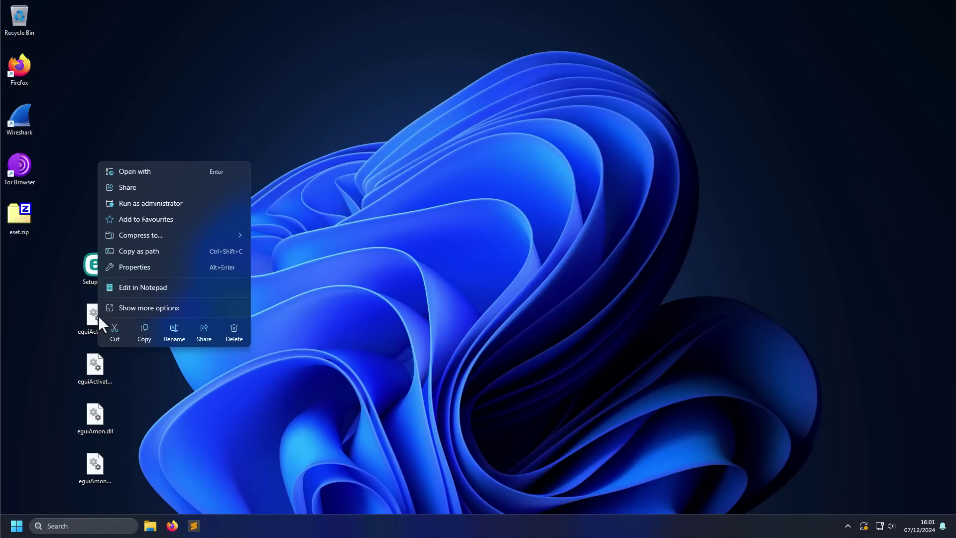
click(125, 270)
key(ctrl+Tab)
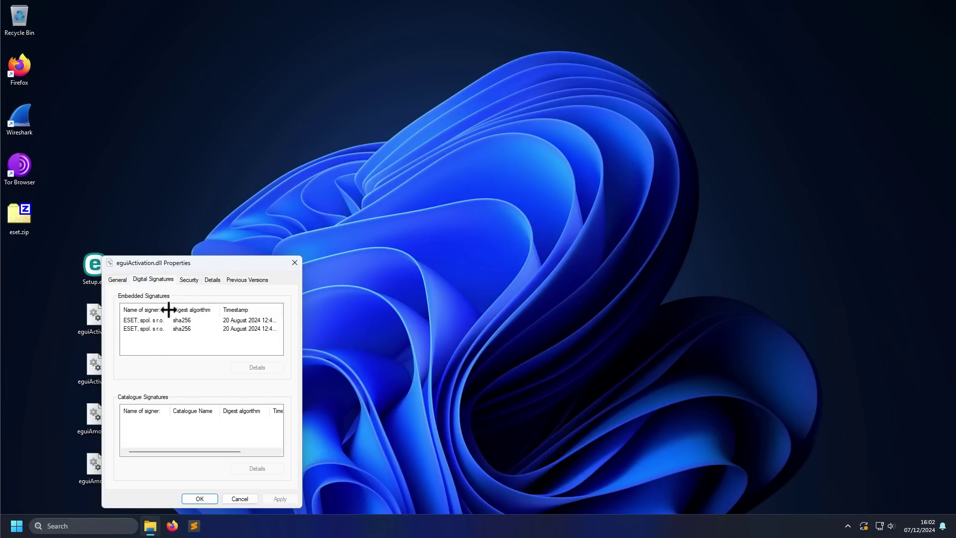
drag(194, 271, 427, 162)
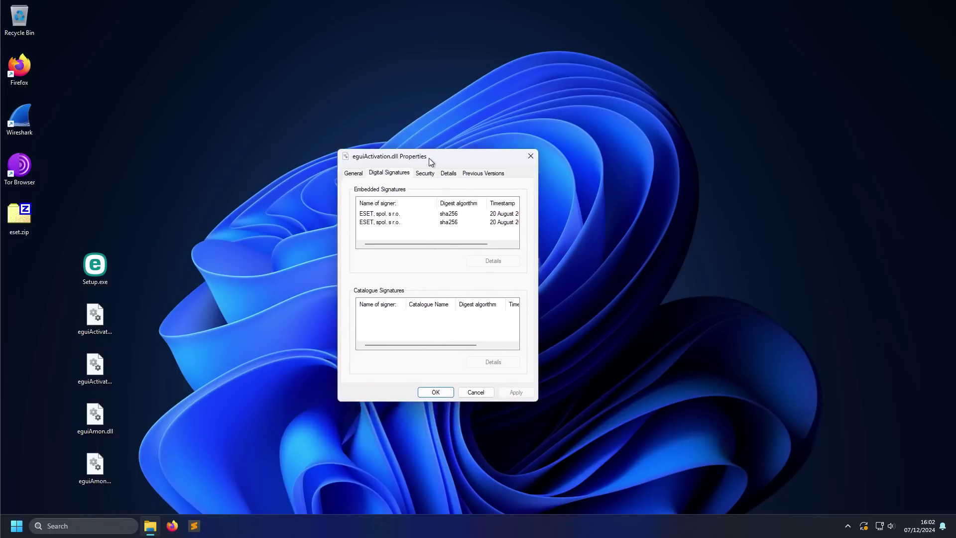
click(377, 212)
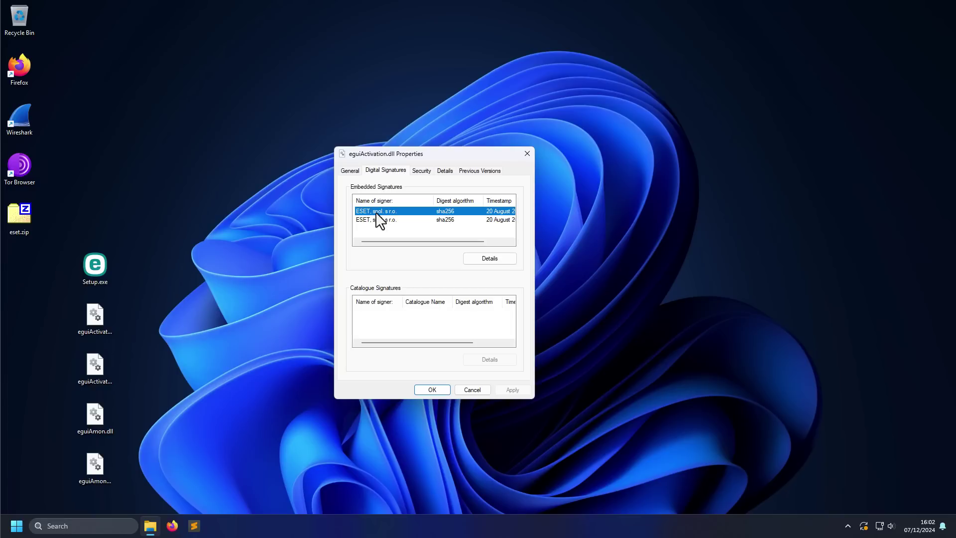
click(485, 391)
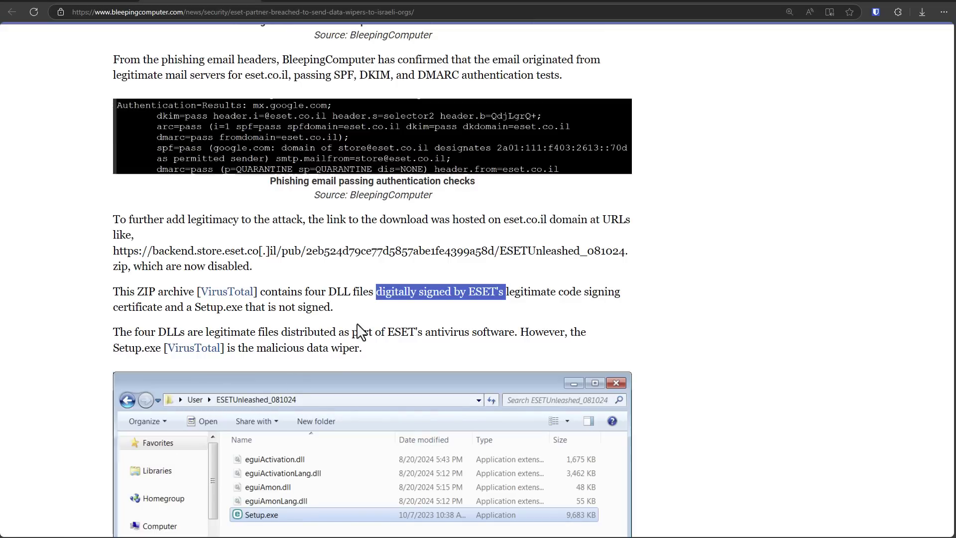
- Scroll past the ESET Unleashed archive screenshot to the researcher's Setup.exe comments, opening the linked articles
scroll(360, 331, down, 8)
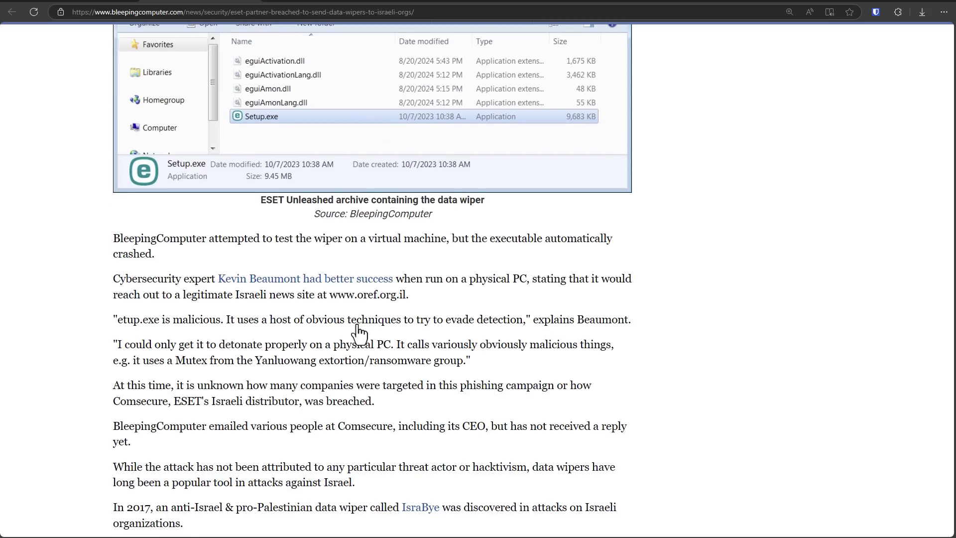
middle_click(360, 331)
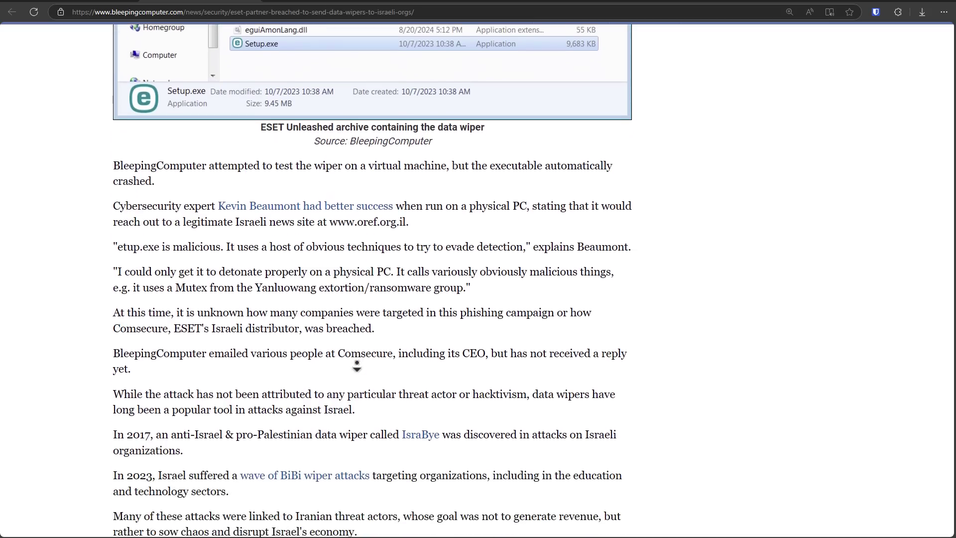
middle_click(356, 363)
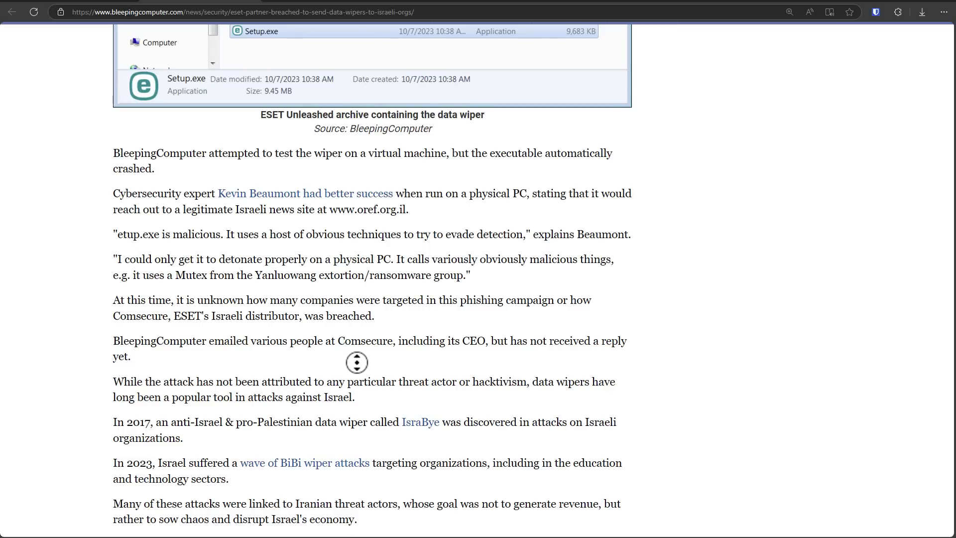
middle_click(360, 369)
- Open the BiBi-Linux wiper article and view the enlarged terminal screenshot
click(417, 1)
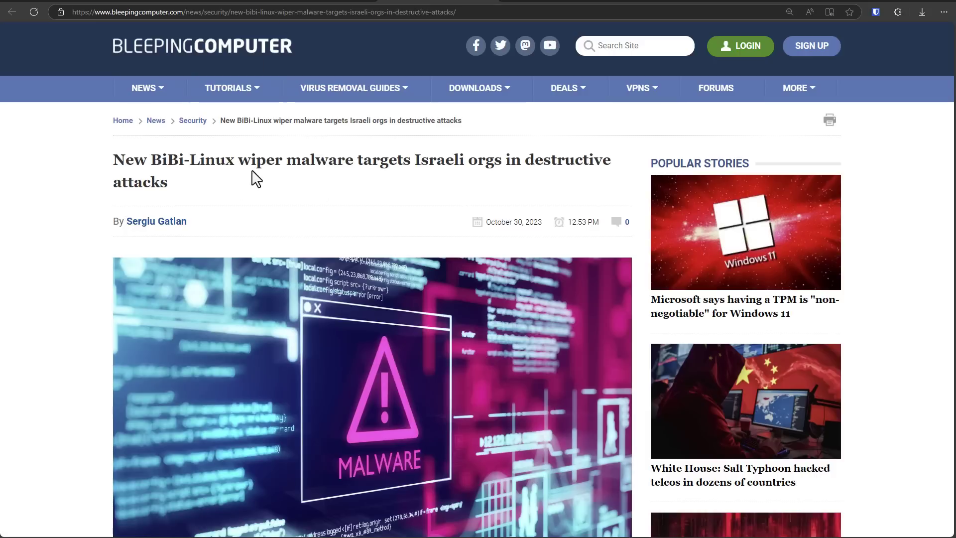
scroll(252, 172, down, 20)
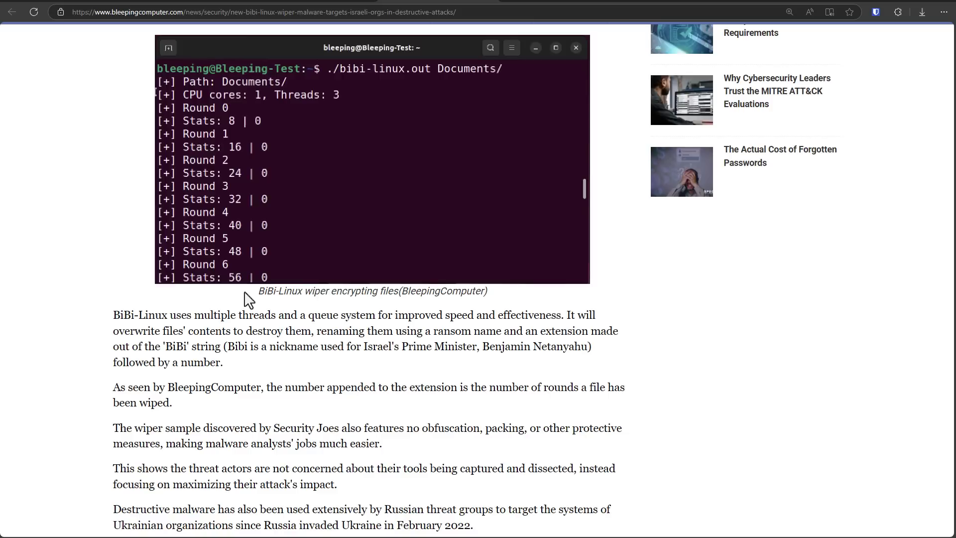
click(284, 278)
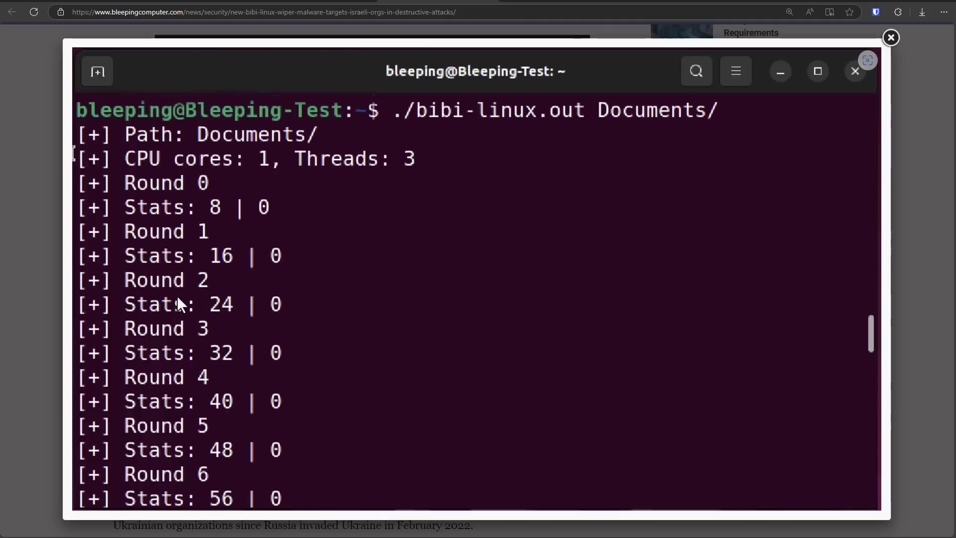
click(41, 196)
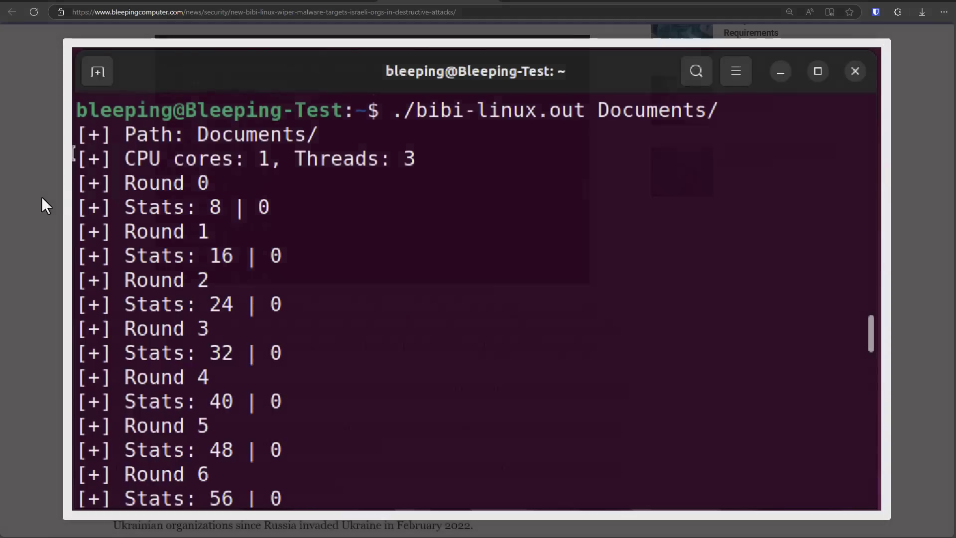
- Read down to the passage on Russian threat groups' wipers targeting Ukraine
scroll(44, 206, down, 5)
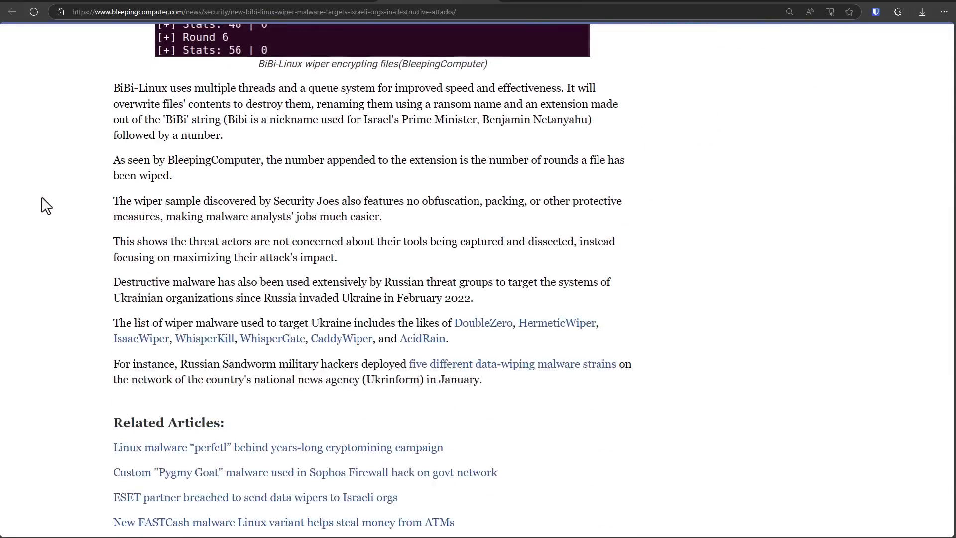
drag(119, 260, 282, 274)
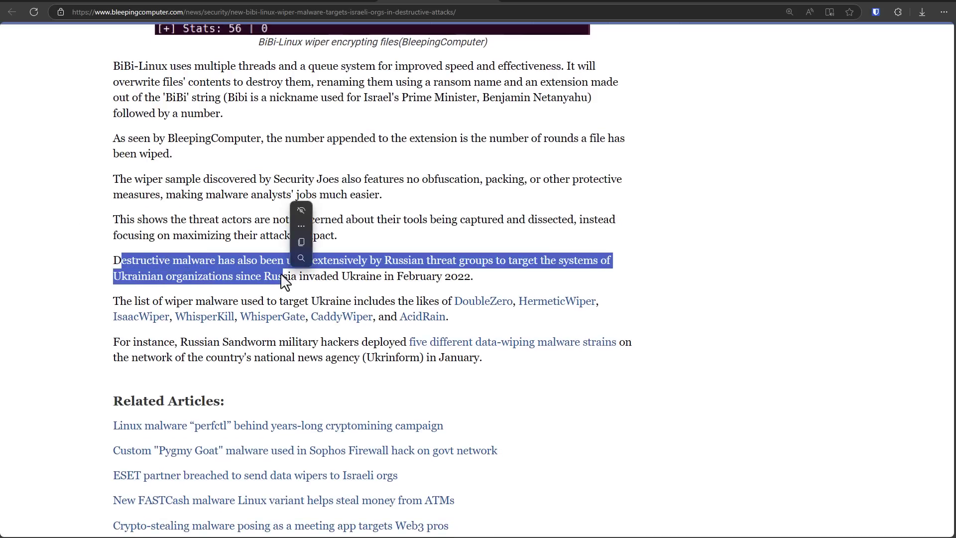
click(281, 274)
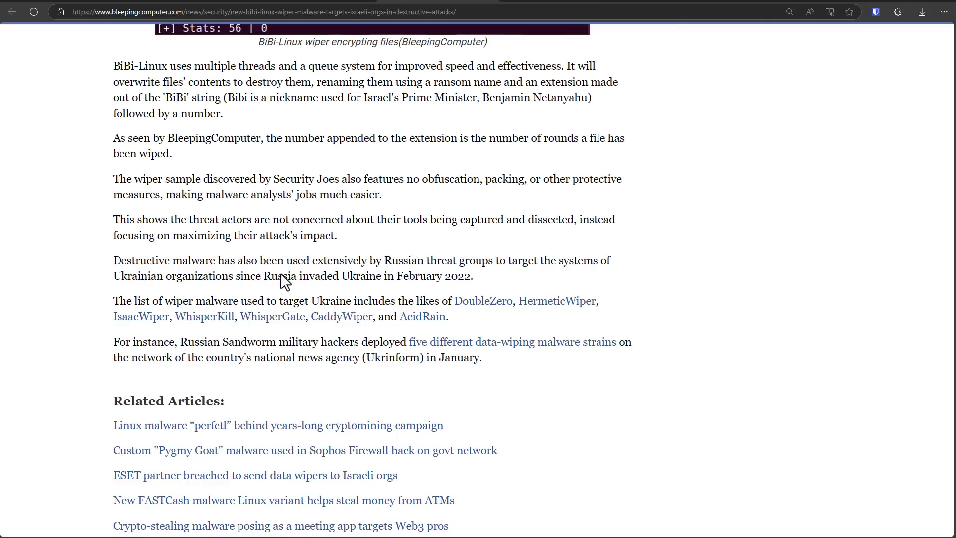
- Show the Setup.exe Malcore report summary with its Risk Break Down expanded
click(532, 3)
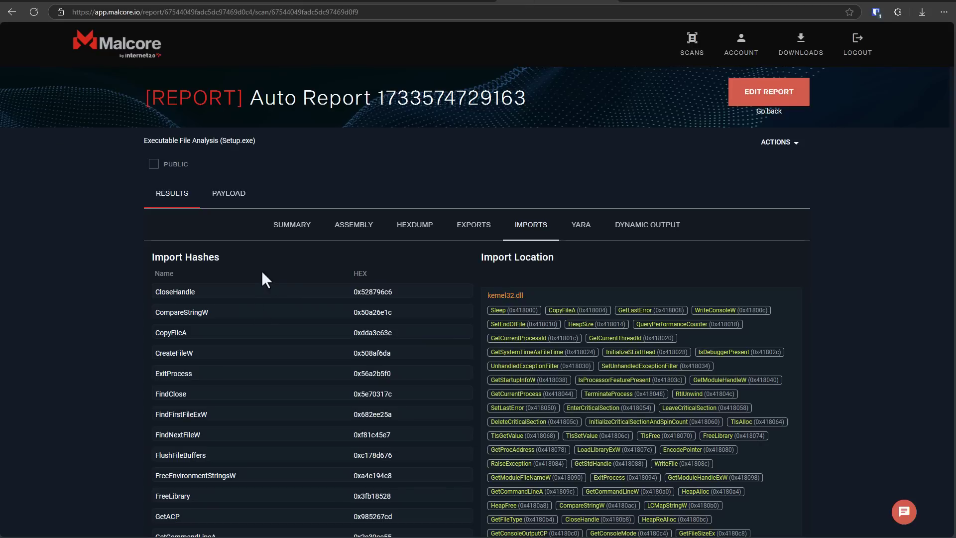
click(292, 232)
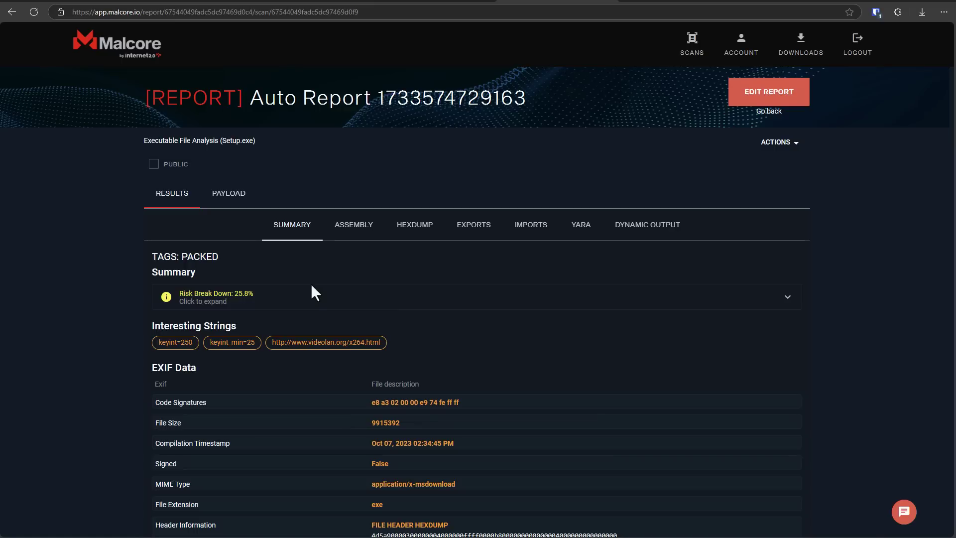
click(310, 296)
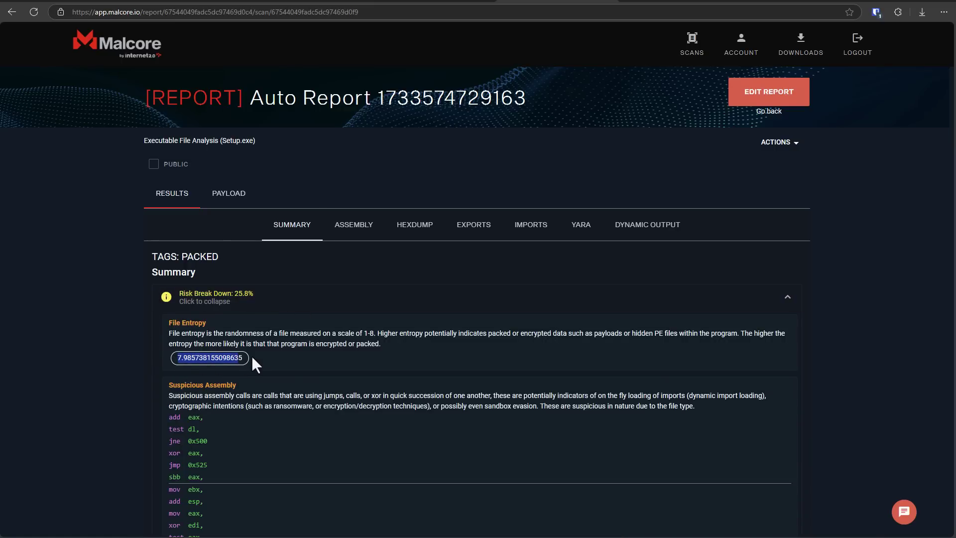
- Review the file entropy, anti-debugging imports and UPX packing tag entries
click(292, 355)
scroll(228, 214, down, 10)
drag(169, 76, 335, 74)
click(334, 74)
scroll(334, 75, down, 5)
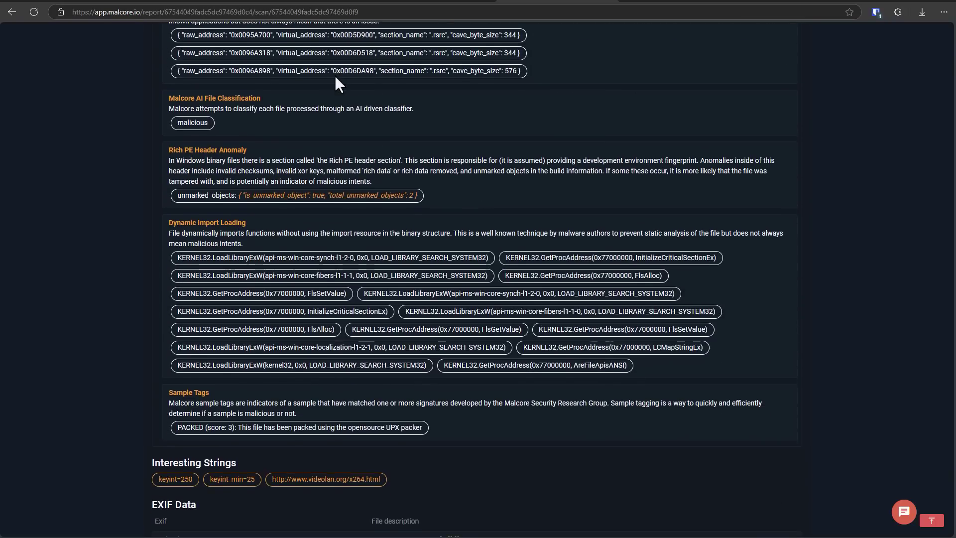
scroll(230, 222, up, 15)
- Browse Setup.exe's Import Hashes list, then return to the BleepingComputer ESET-breach article
scroll(231, 224, up, 10)
click(518, 222)
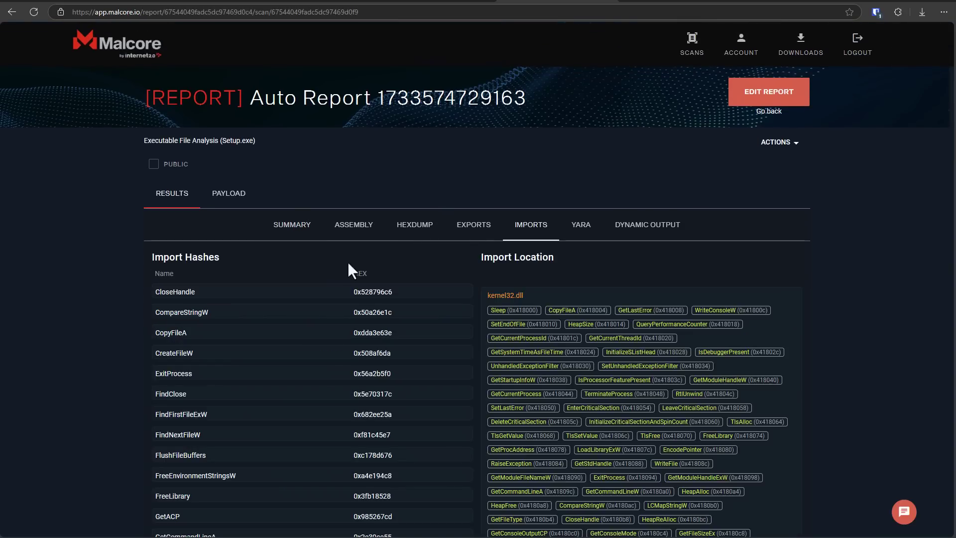
scroll(342, 261, down, 6)
scroll(340, 258, down, 10)
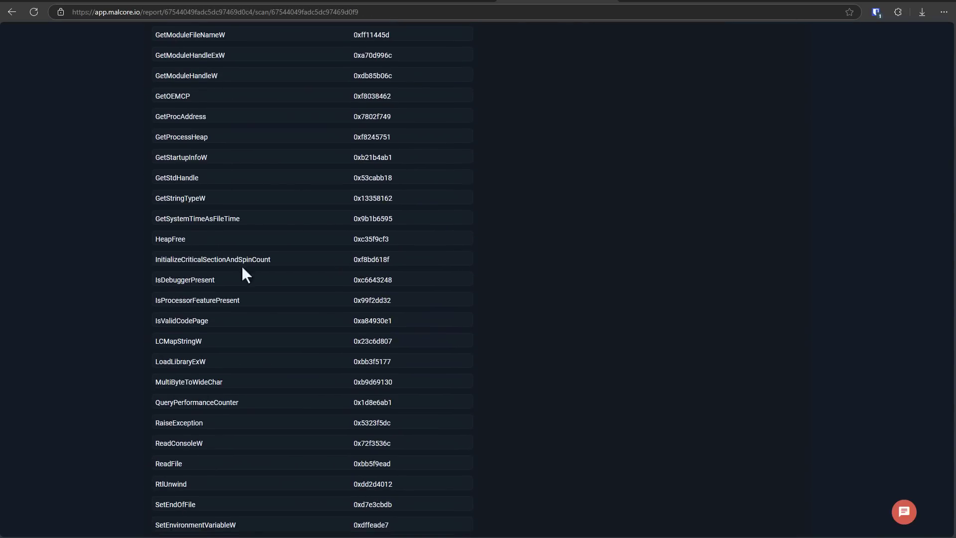
scroll(238, 238, up, 1)
drag(156, 201, 124, 199)
click(246, 200)
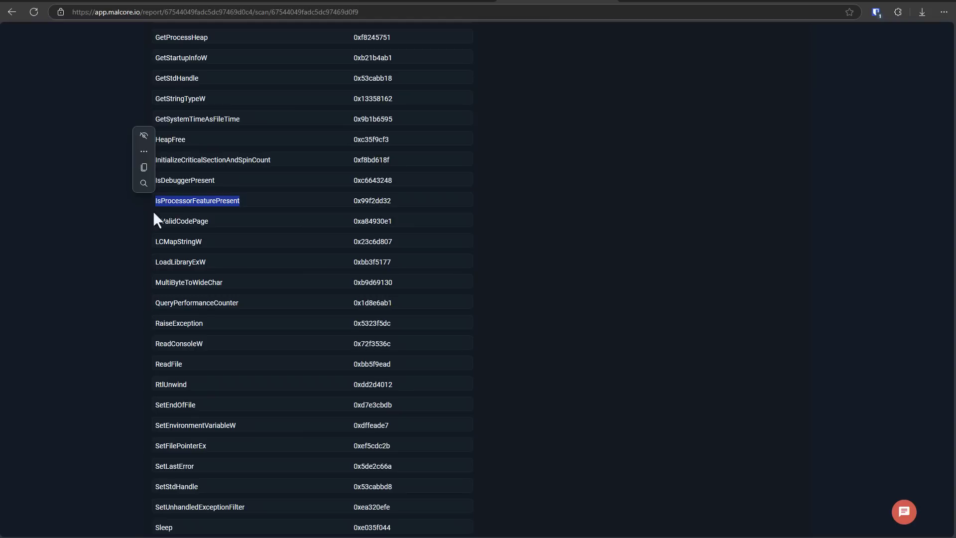
click(182, 3)
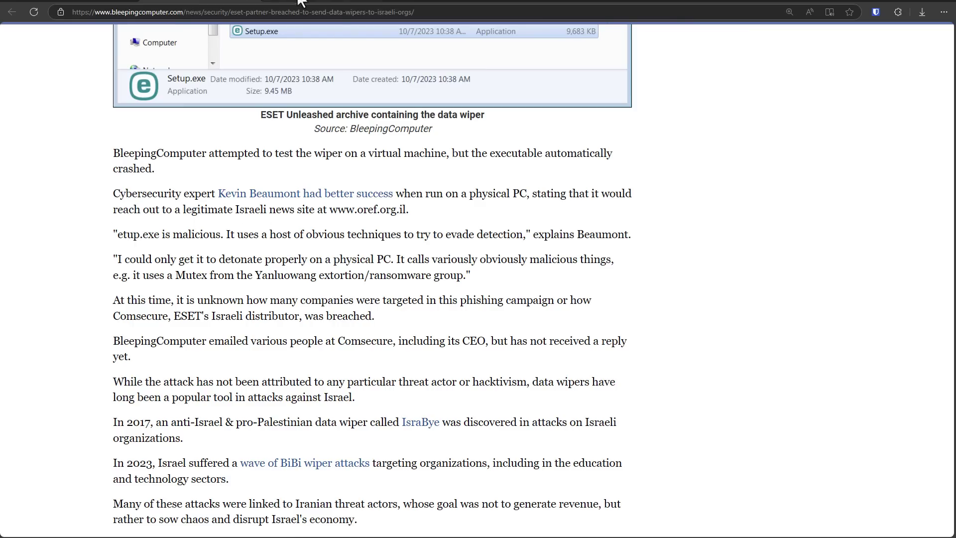
- View the DoublePulsar article's phishing email screenshot enlarged, then scroll to ESET's statement
click(427, 3)
scroll(178, 241, down, 10)
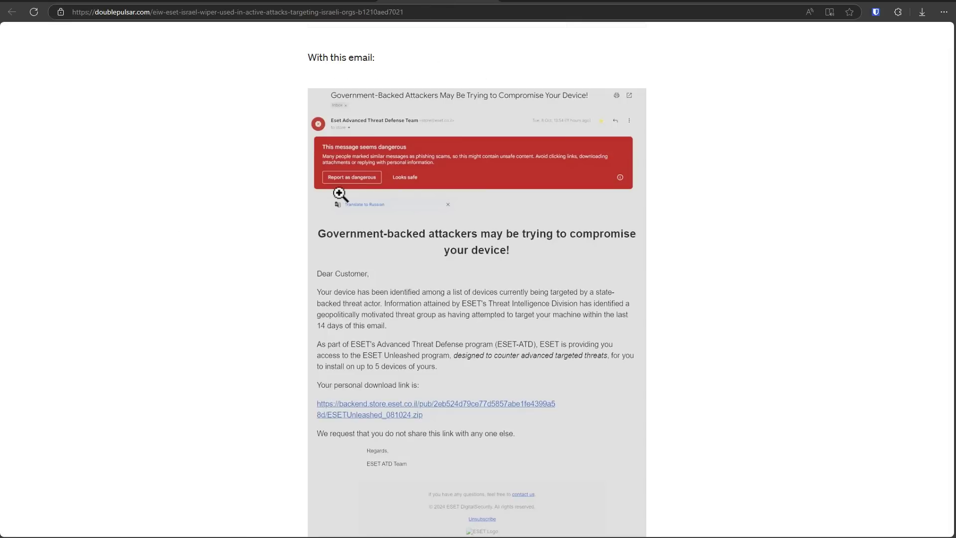
click(357, 197)
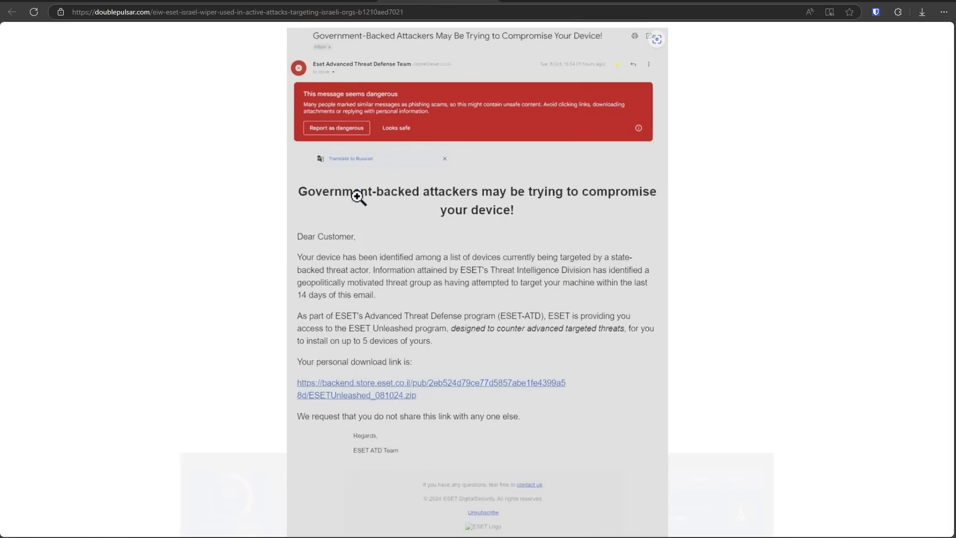
click(357, 196)
click(359, 197)
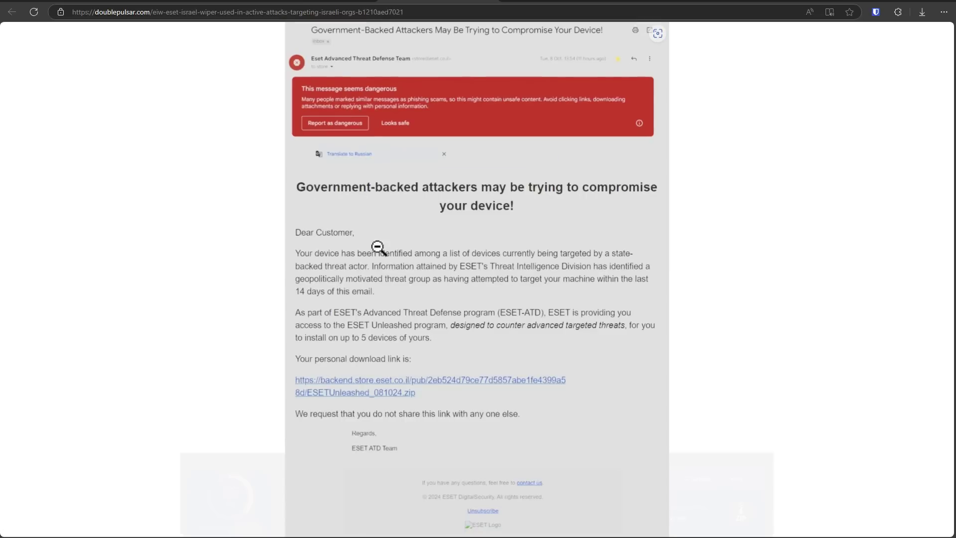
scroll(408, 280, down, 5)
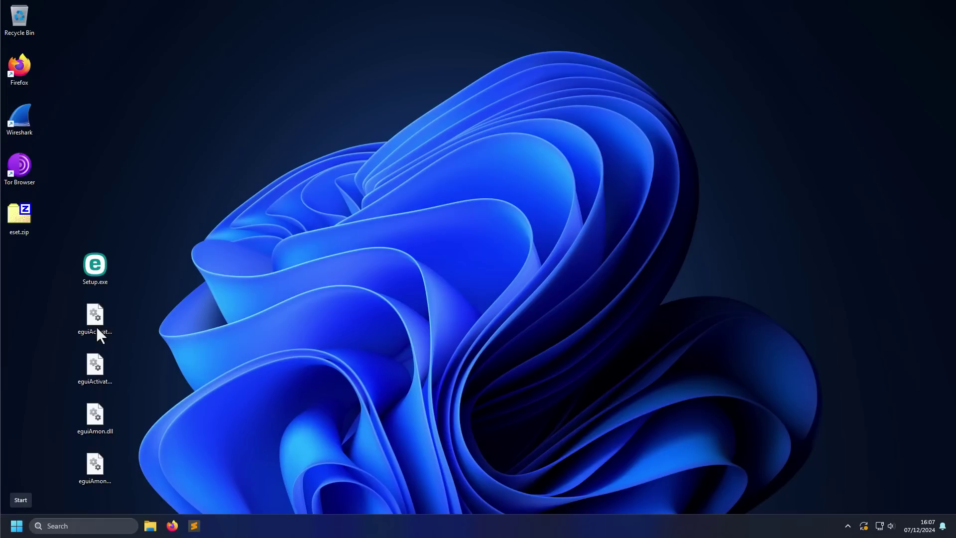
- Recheck eguiActivation.dll's ESET sha256 signatures in Properties, close it, and select Setup.exe
right_click(97, 326)
click(136, 276)
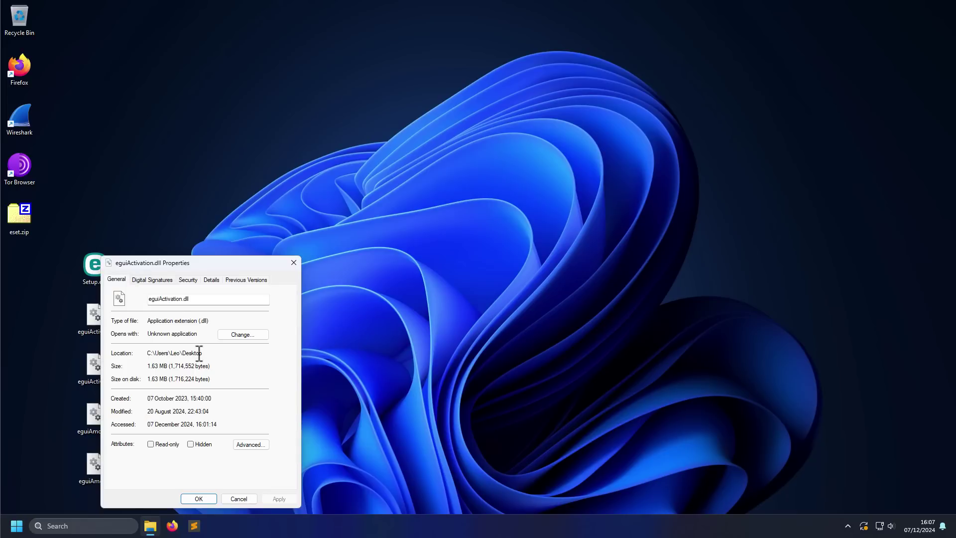
click(154, 280)
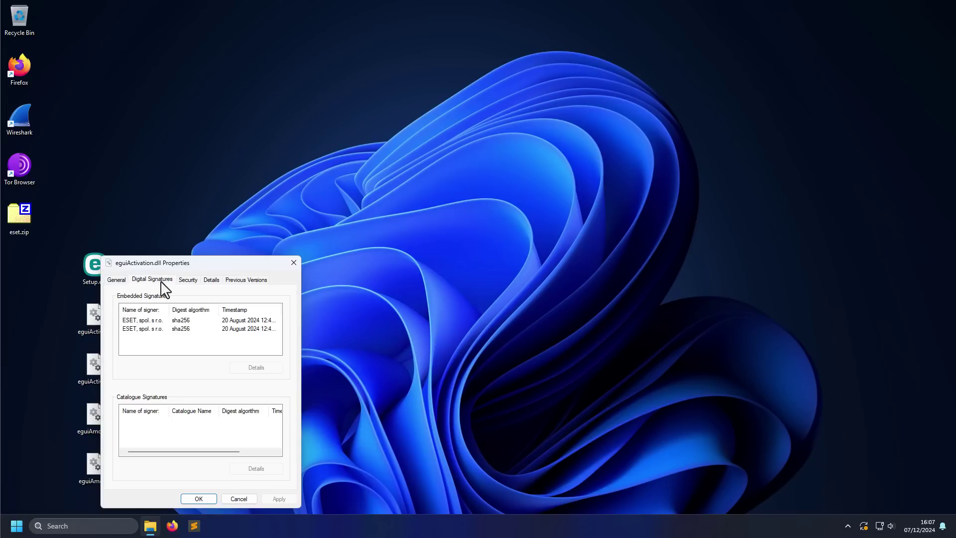
click(291, 262)
drag(149, 231, 59, 292)
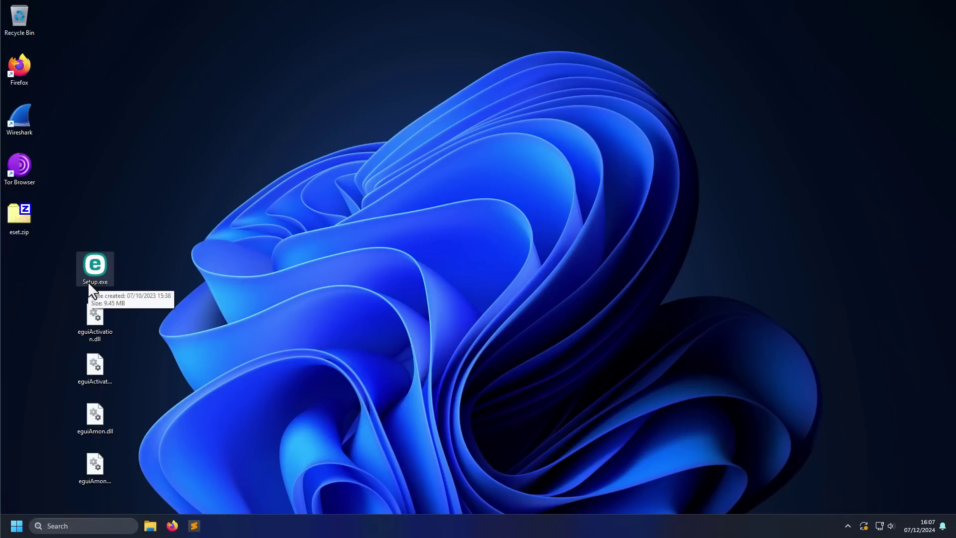
mouse_move(104, 470)
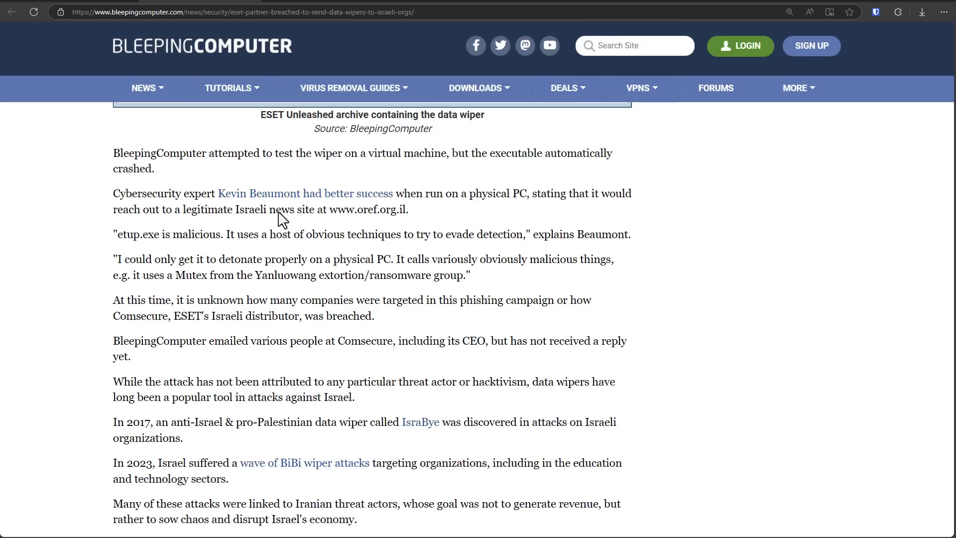
drag(330, 211, 406, 215)
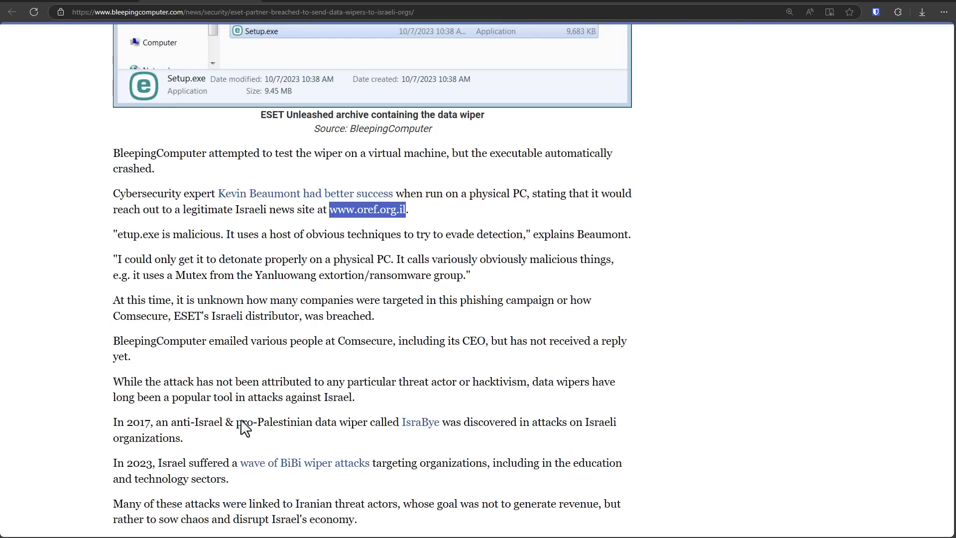
drag(237, 422, 312, 424)
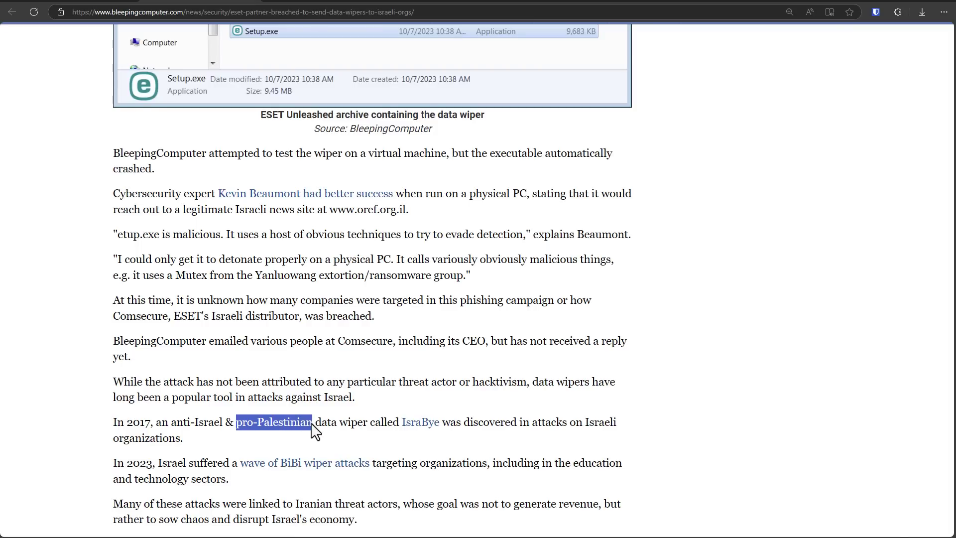
click(476, 435)
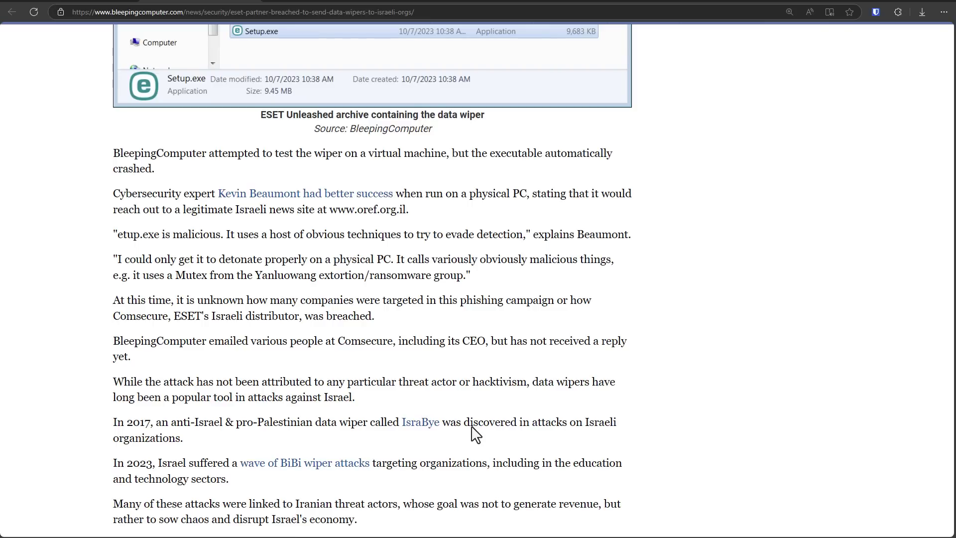
- Autoscroll the article back up to its headline dated October 18, 2024
scroll(472, 427, down, 2)
middle_click(472, 427)
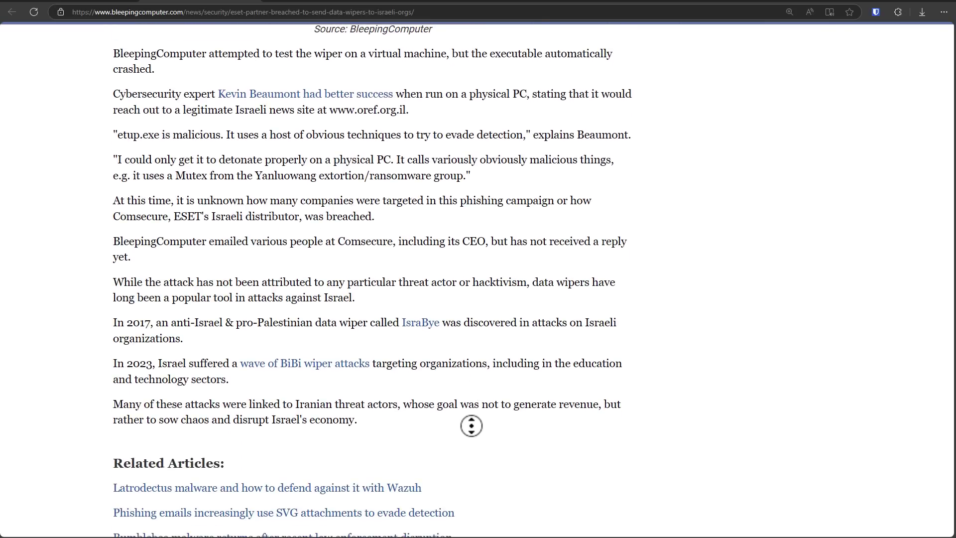
scroll(471, 425, up, 20)
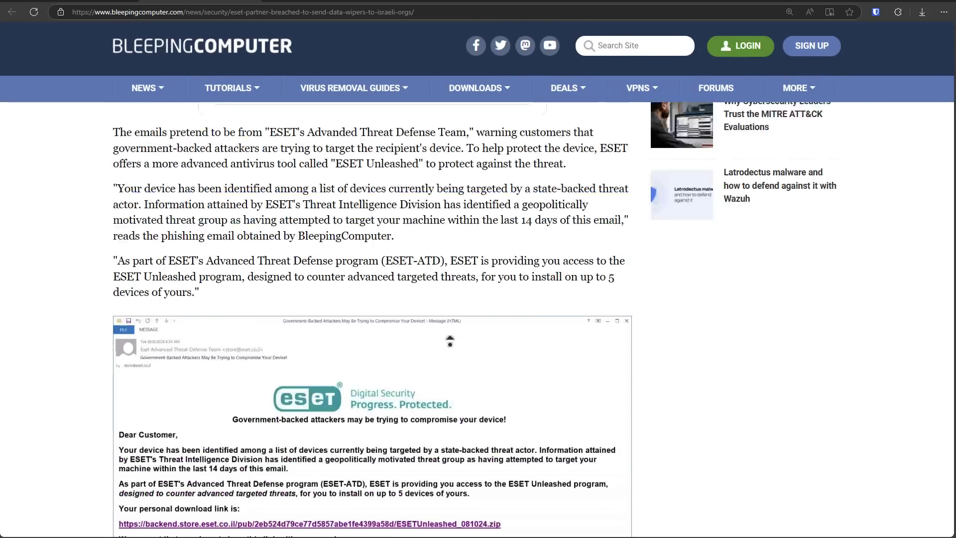
scroll(450, 341, up, 10)
middle_click(450, 343)
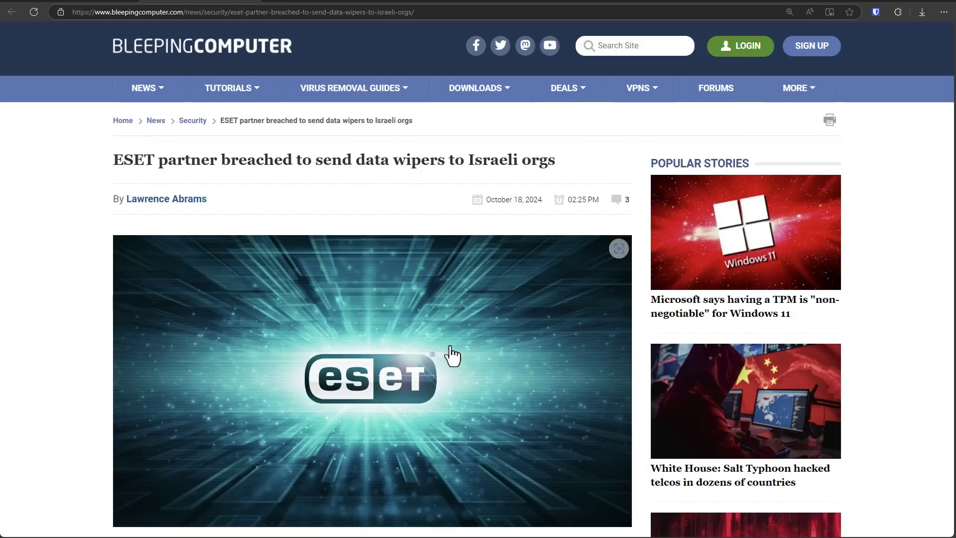
- Expand the Setup.exe report's 25.8% Risk Break Down to show file entropy 7.9857 and suspicious assembly
click(648, 1)
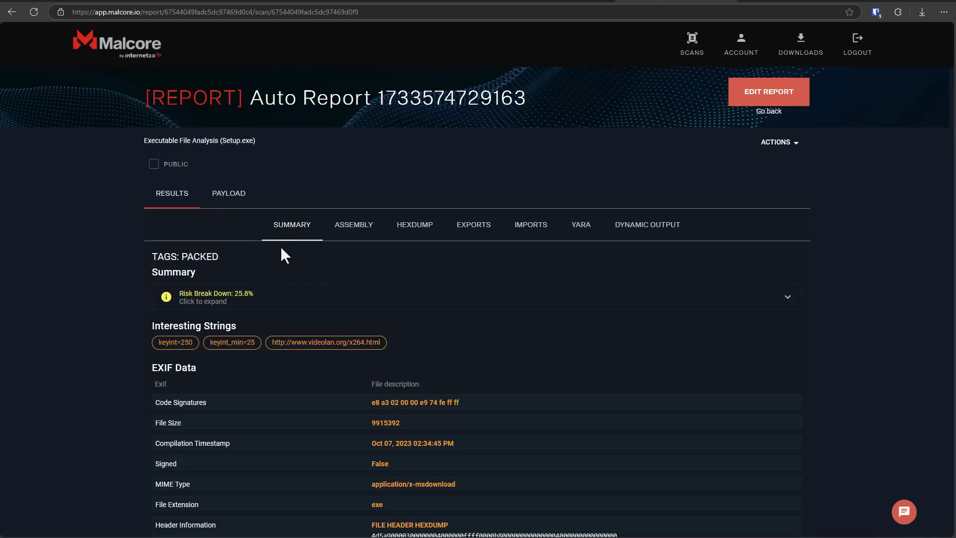
click(791, 304)
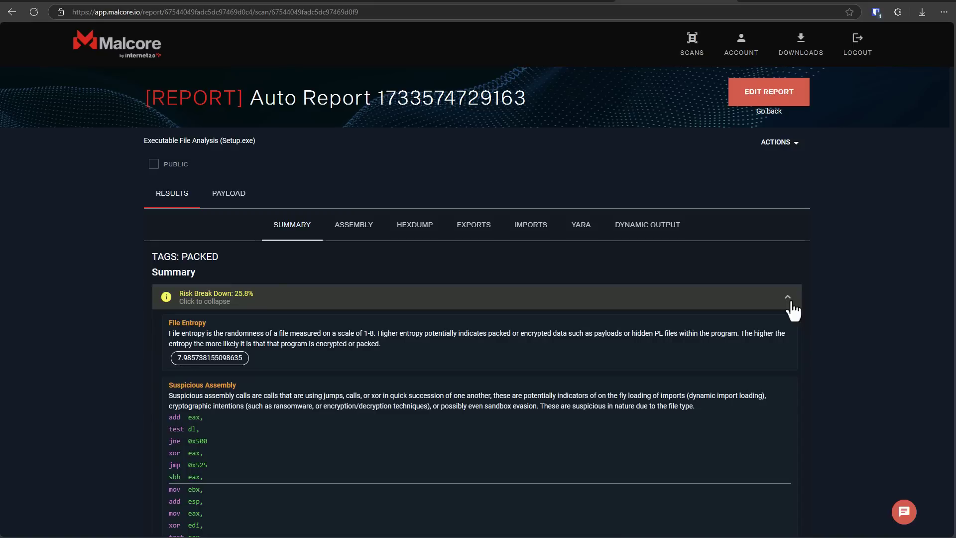